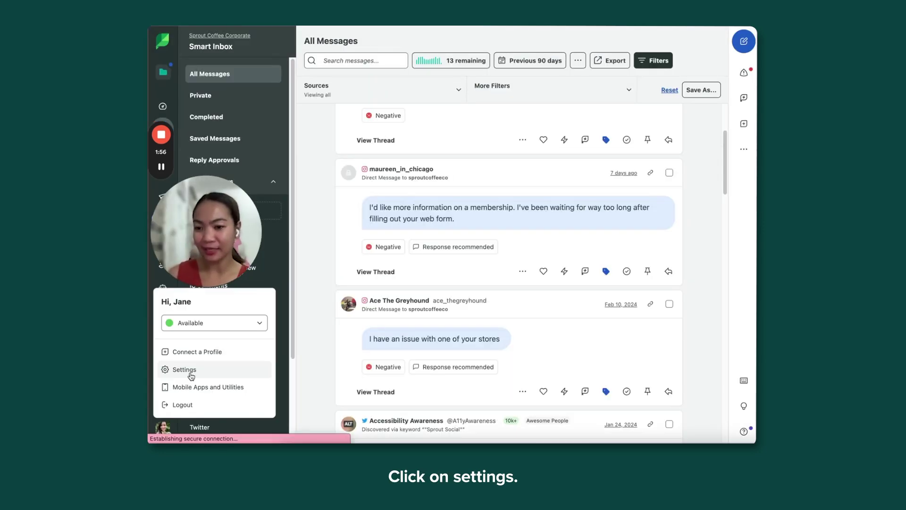
Step: In Settings > Tags, add an unclassified tag named 'Returning Sprout Coffee Co Customers'
click(191, 376)
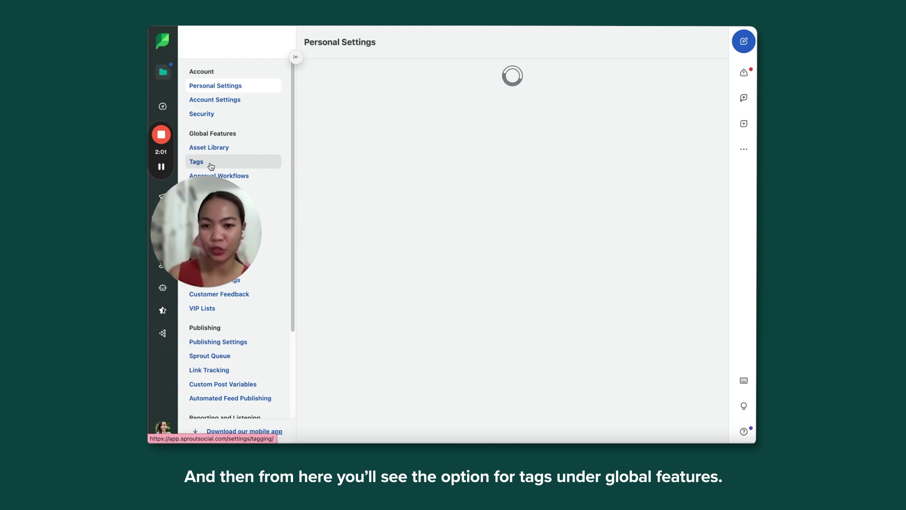
click(211, 166)
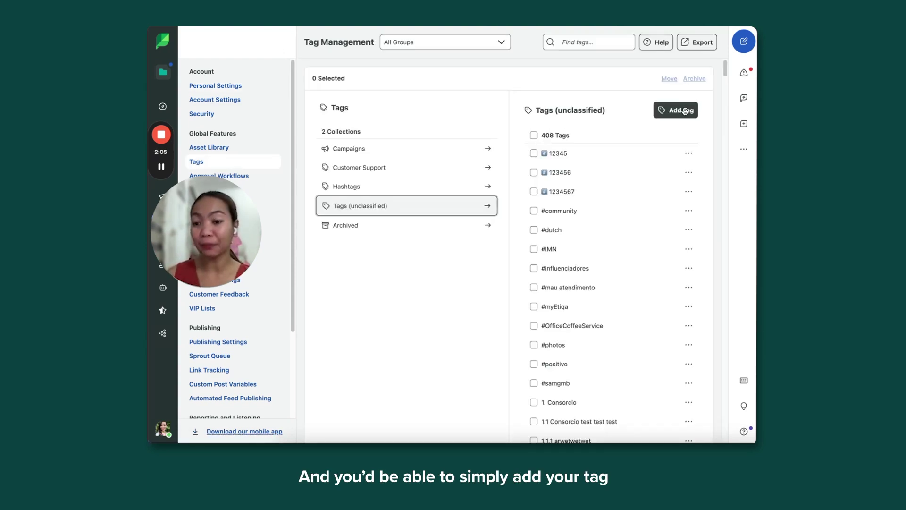
click(684, 111)
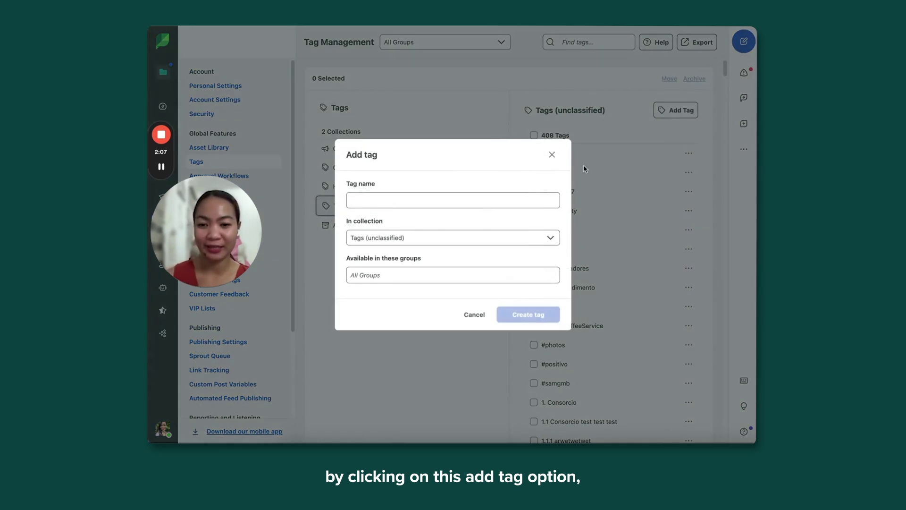
click(517, 196)
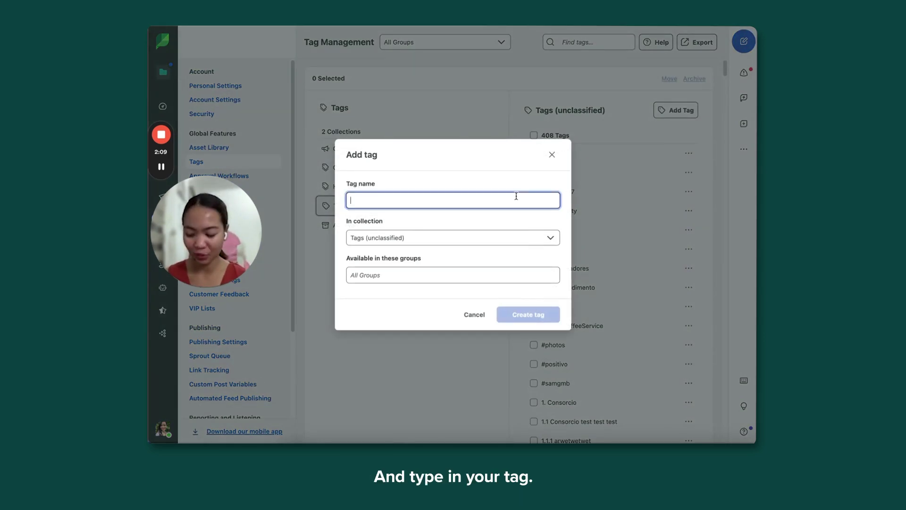
text(Returning Customers)
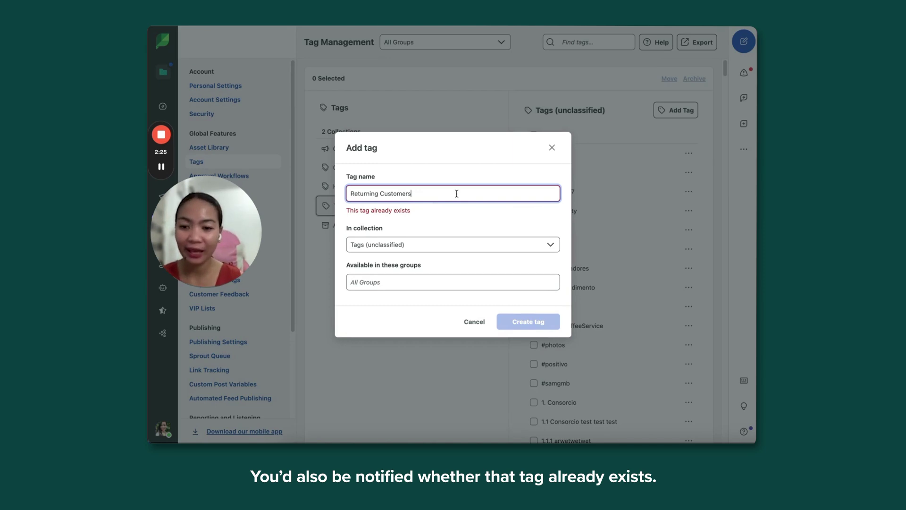
triple_click(456, 194)
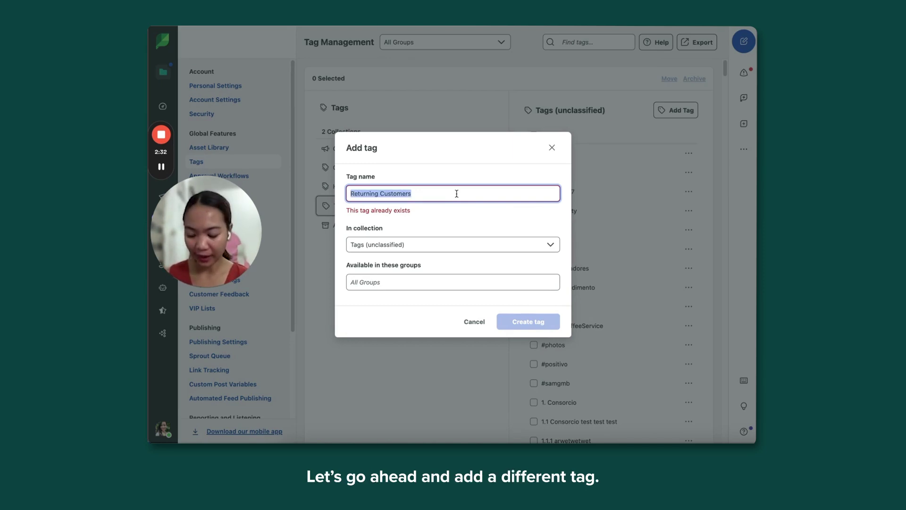
text(R)
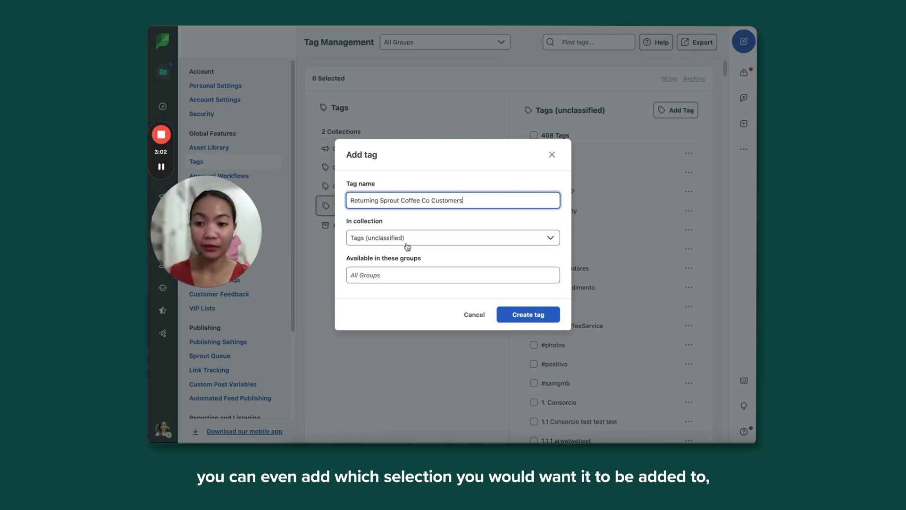
click(413, 274)
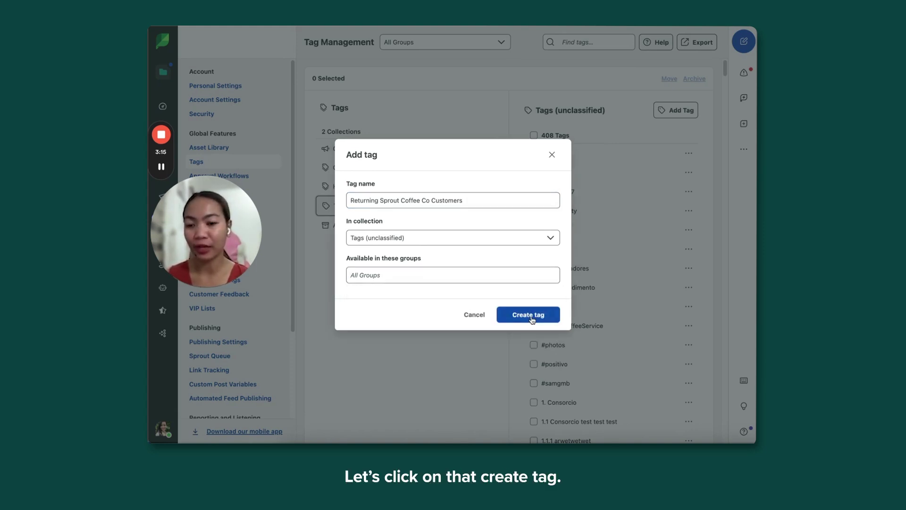
click(531, 315)
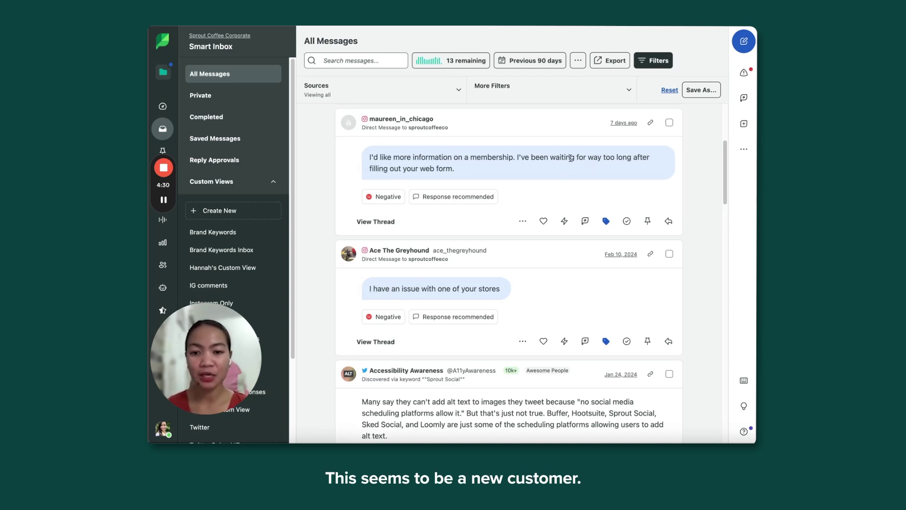
Step: Create the 'New Sprout Coffee Co Customer' tag from the membership enquiry message and apply it
click(605, 221)
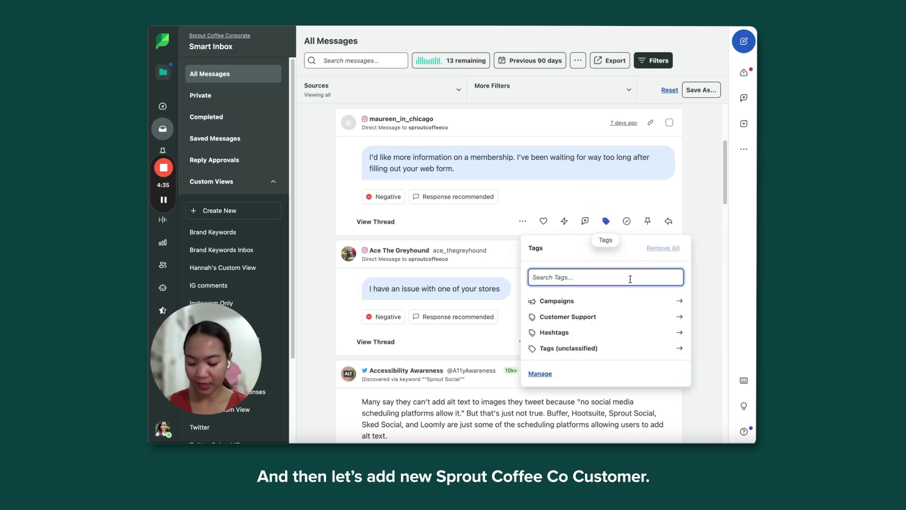
text(New )
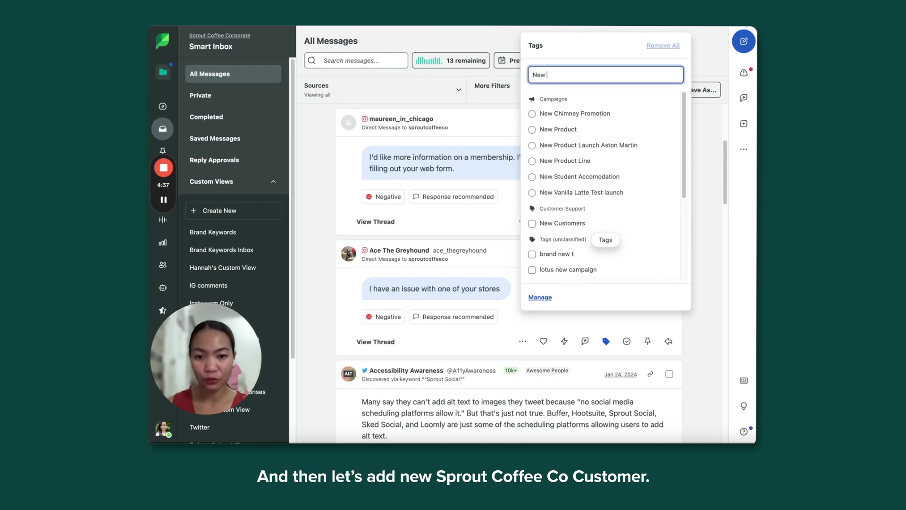
text(Sprout Coffe)
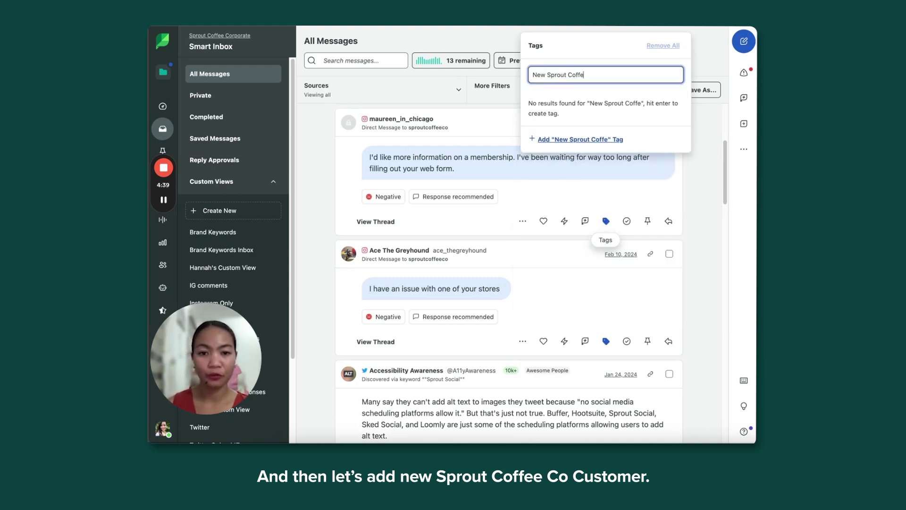
text(e Co Customer)
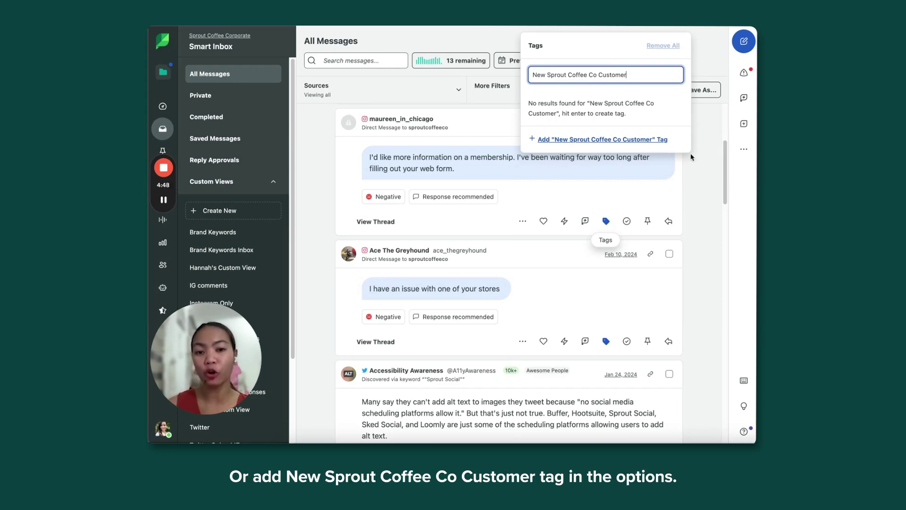
click(618, 141)
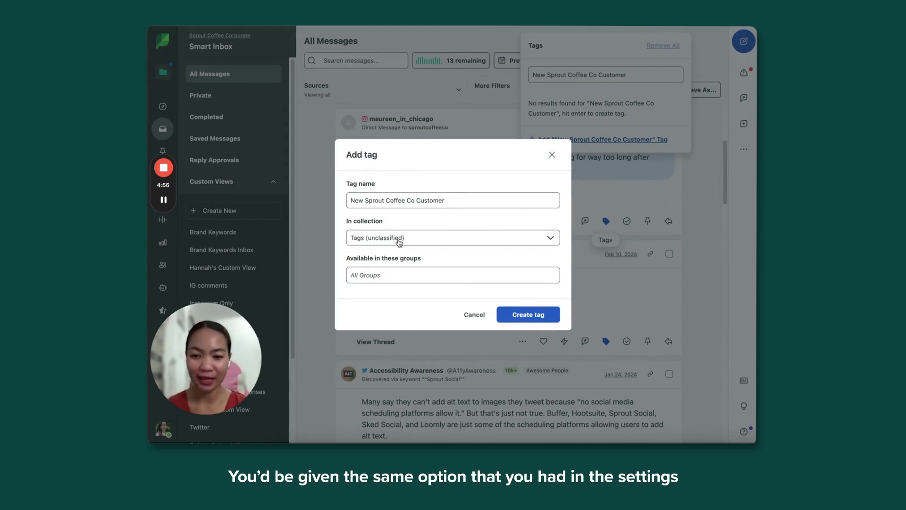
click(525, 315)
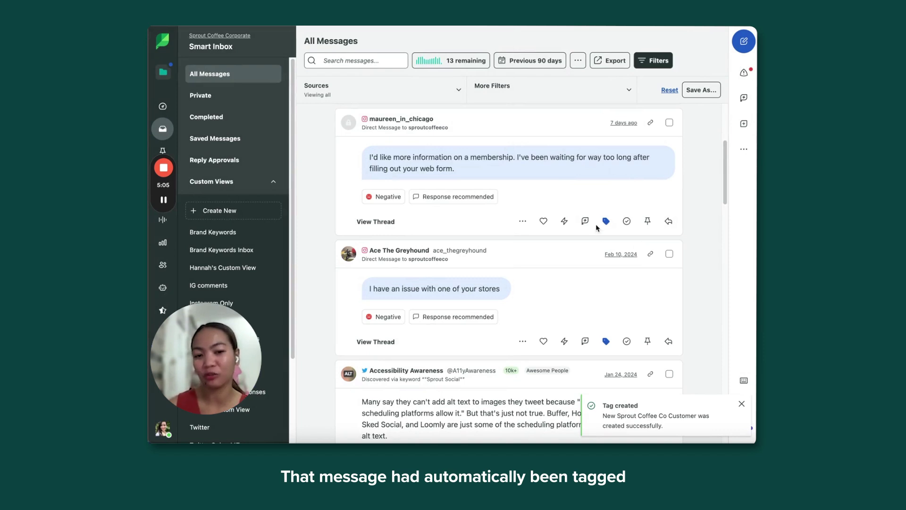
mouse_move(606, 223)
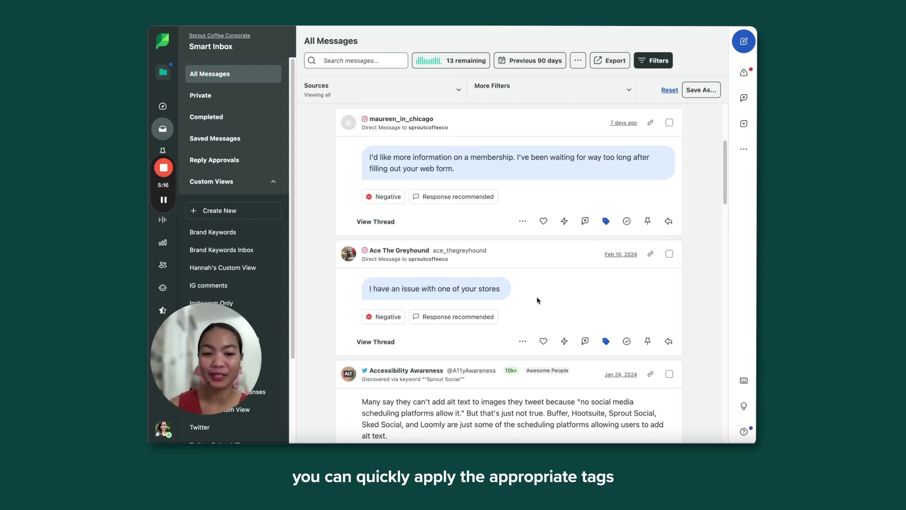
Step: Filter All Messages by the 'New Sprout Coffee Co Customer' tag under More Filters > Tags
scroll(539, 301, down, 3)
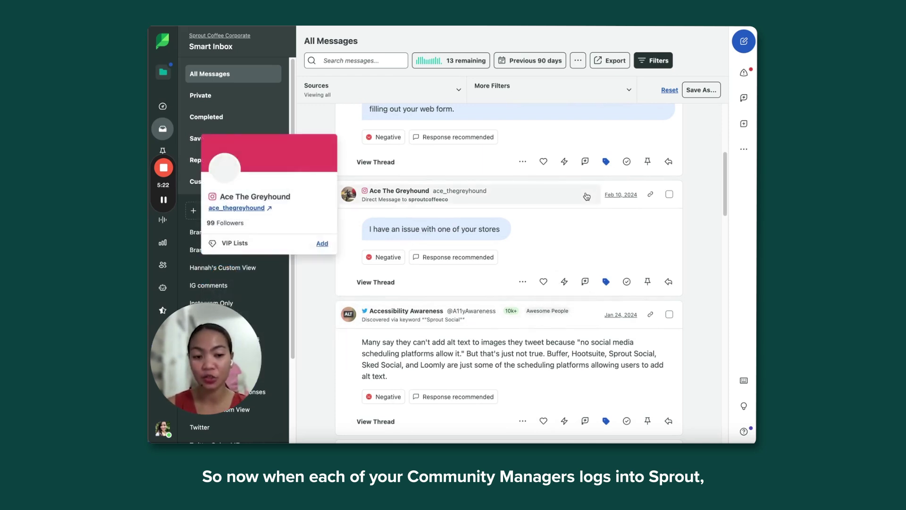
click(527, 91)
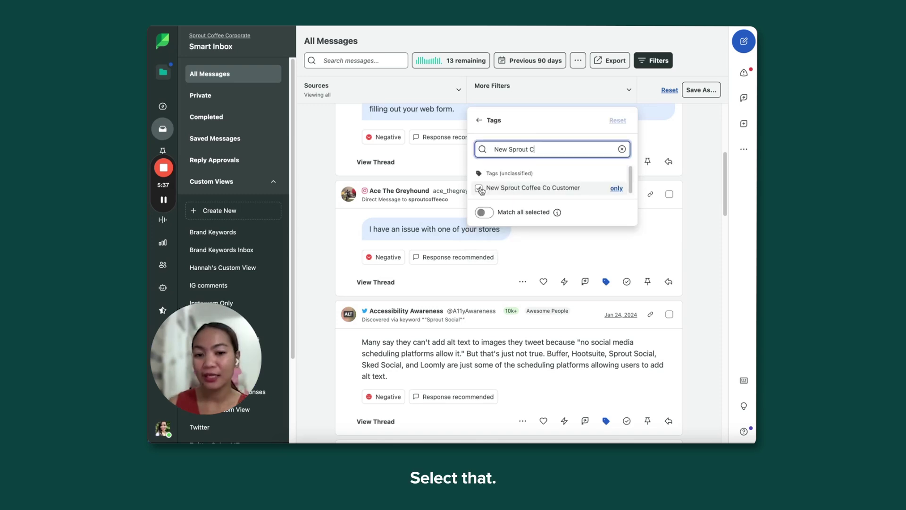
click(479, 188)
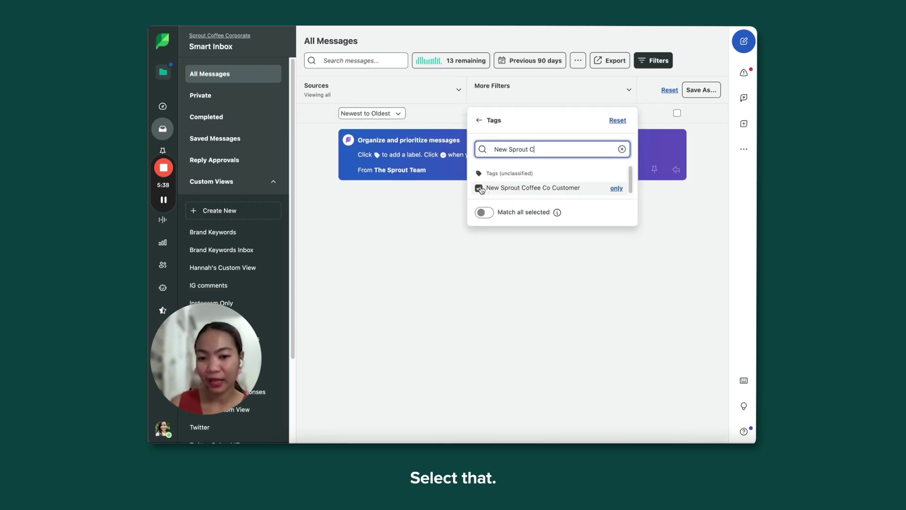
click(700, 257)
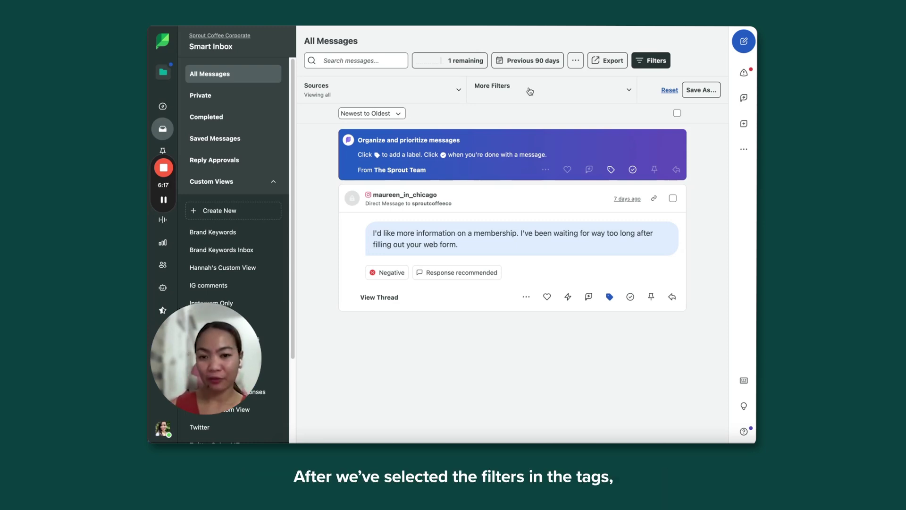
Step: Save the tag-filtered inbox as custom view 'New Sprout Coffee Co Messages', shared with Everyone in Current Group
click(530, 91)
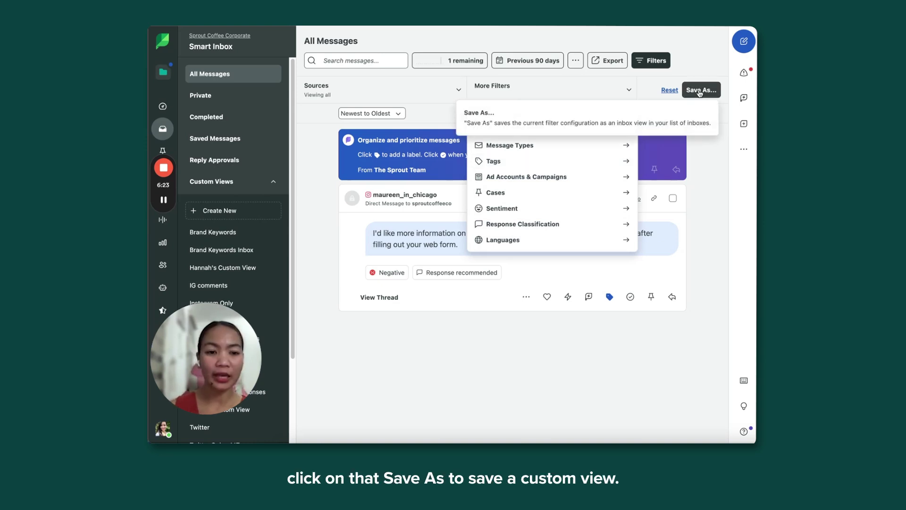
click(699, 91)
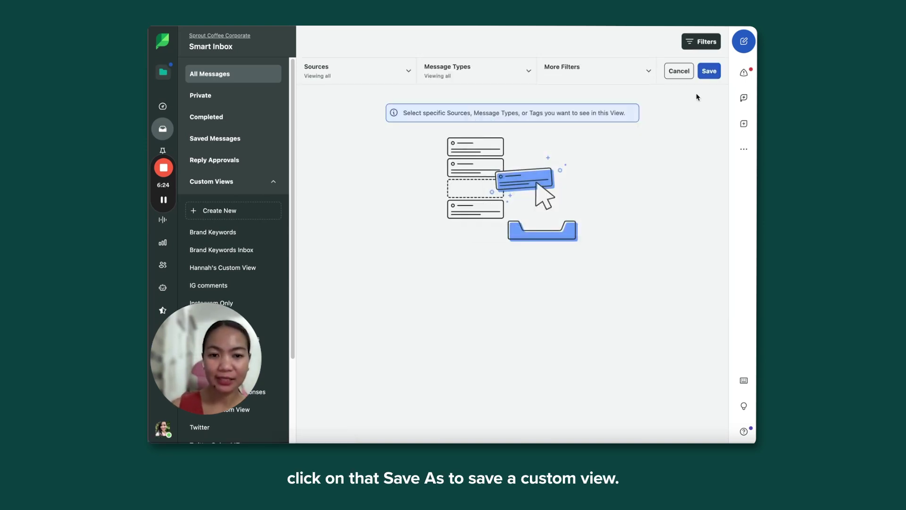
click(709, 71)
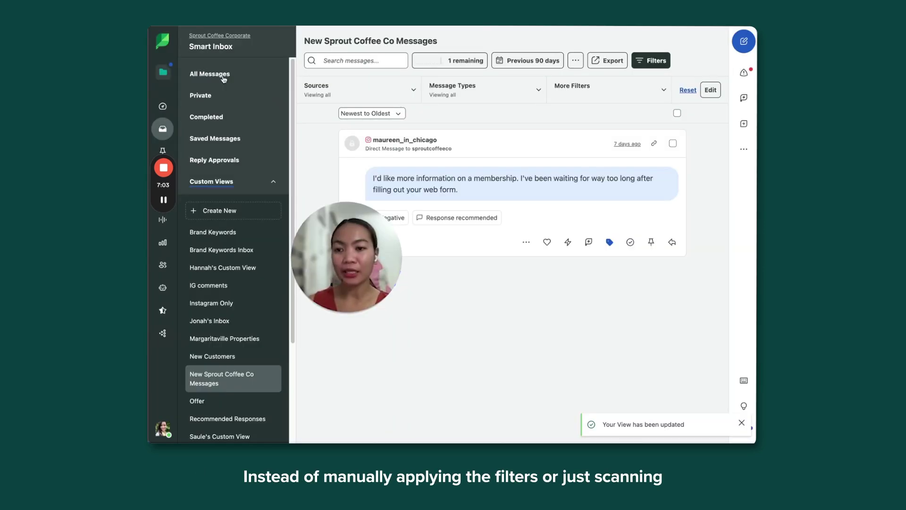
click(224, 75)
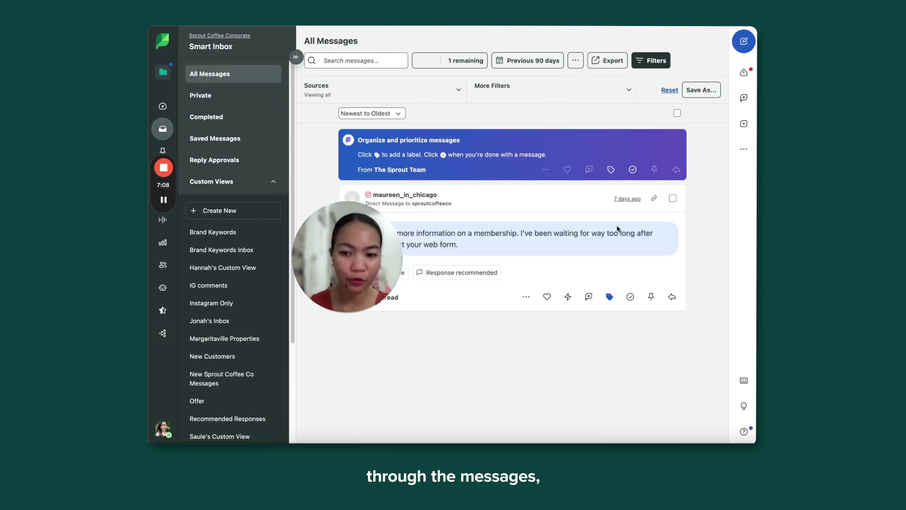
Step: Open 'New Sprout Coffee Co Messages' under Custom Views to see the membership-inquiry message
click(212, 380)
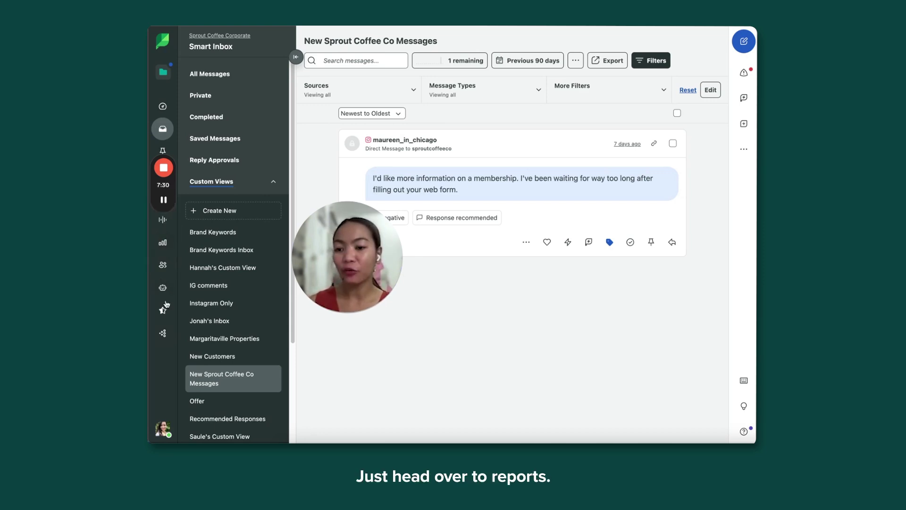
Step: Open Reports > Cross-Network > Tag Performance and search the Tags filter for 'New'
click(163, 244)
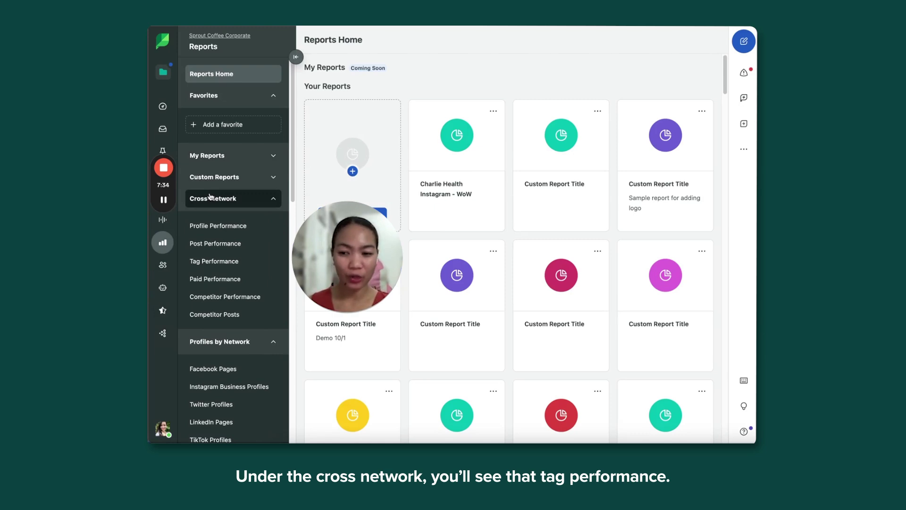
click(219, 268)
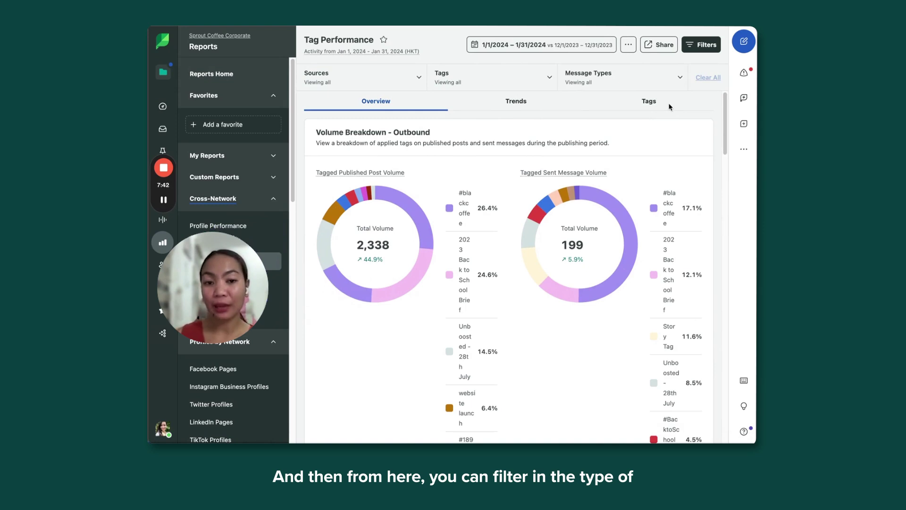
click(474, 76)
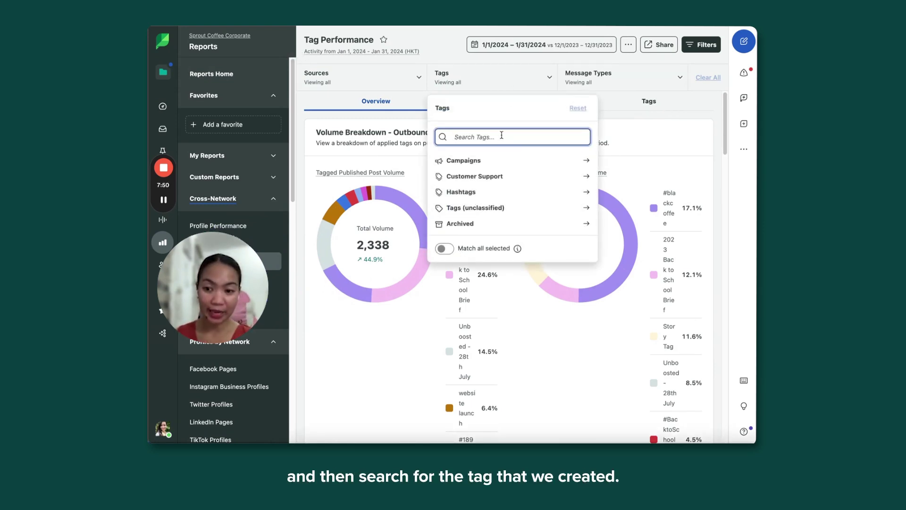
text(New)
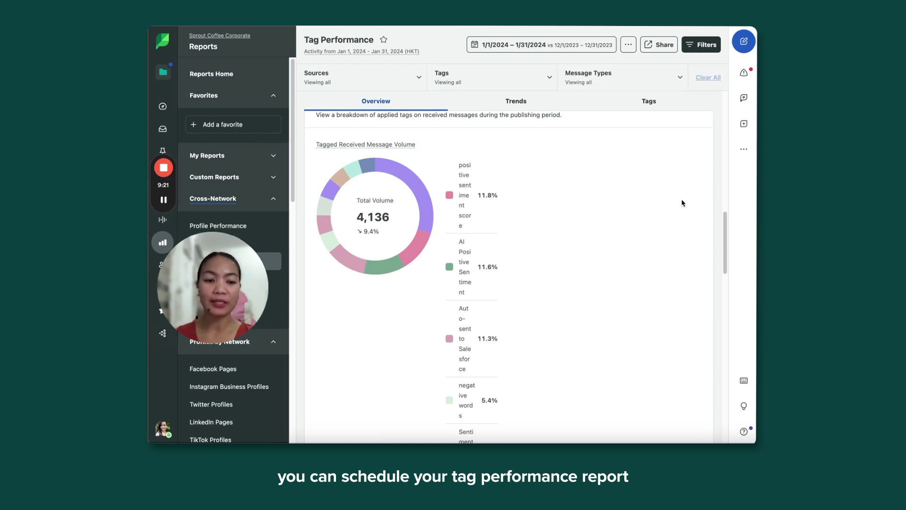
click(655, 44)
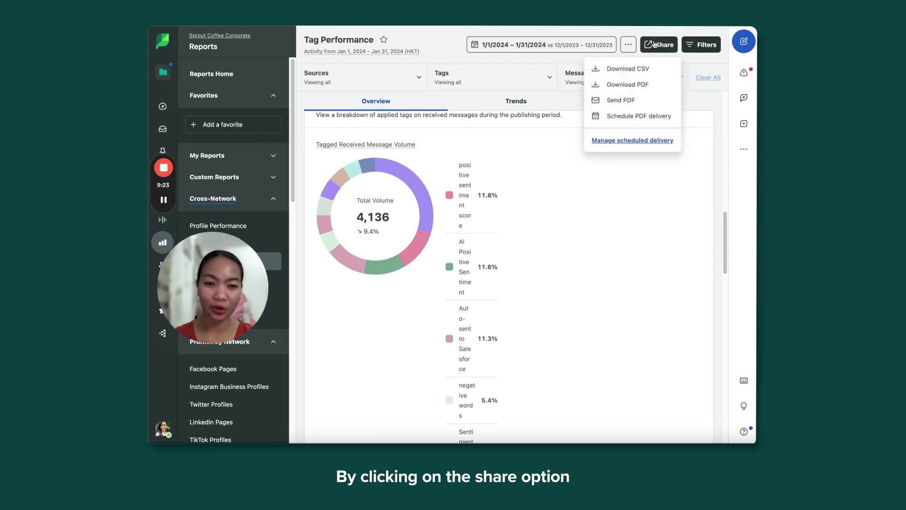
click(629, 124)
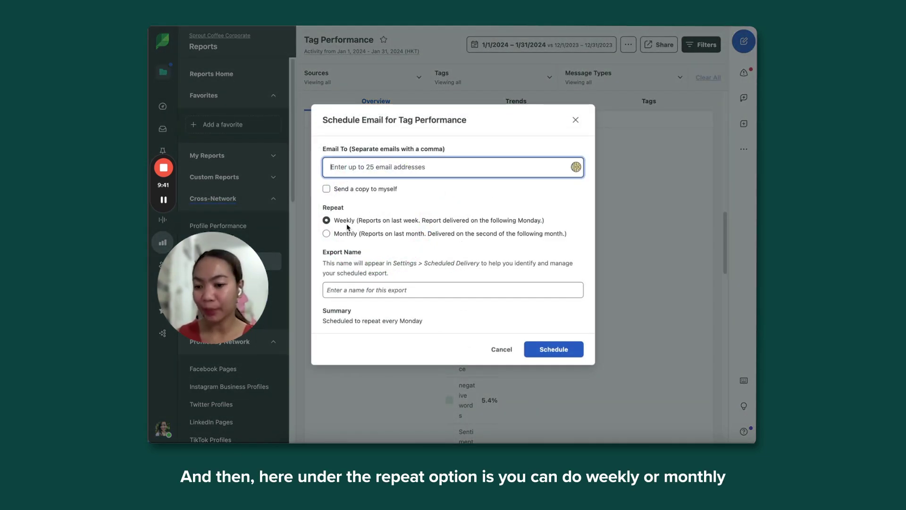